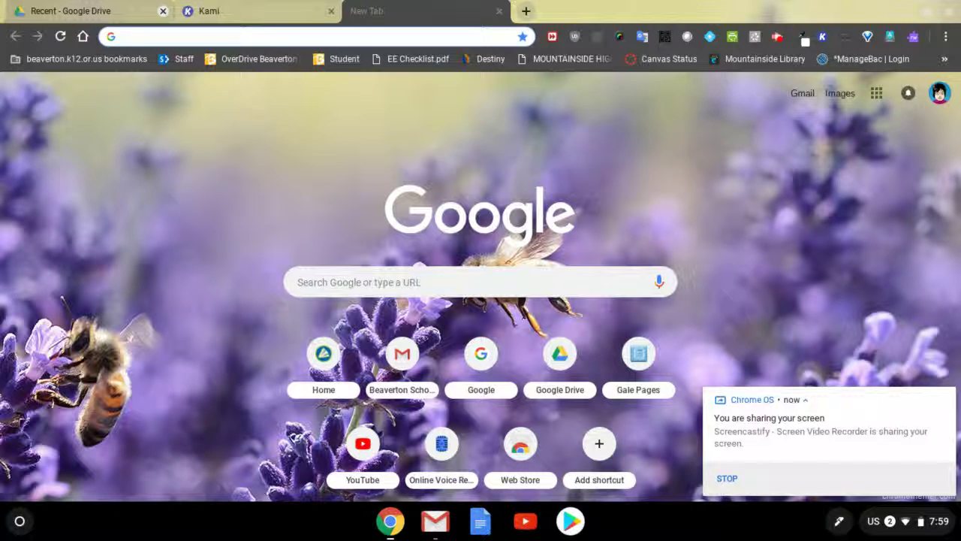
# - Open the library cooperative's website at wccls.org
pyautogui.write('wcc')
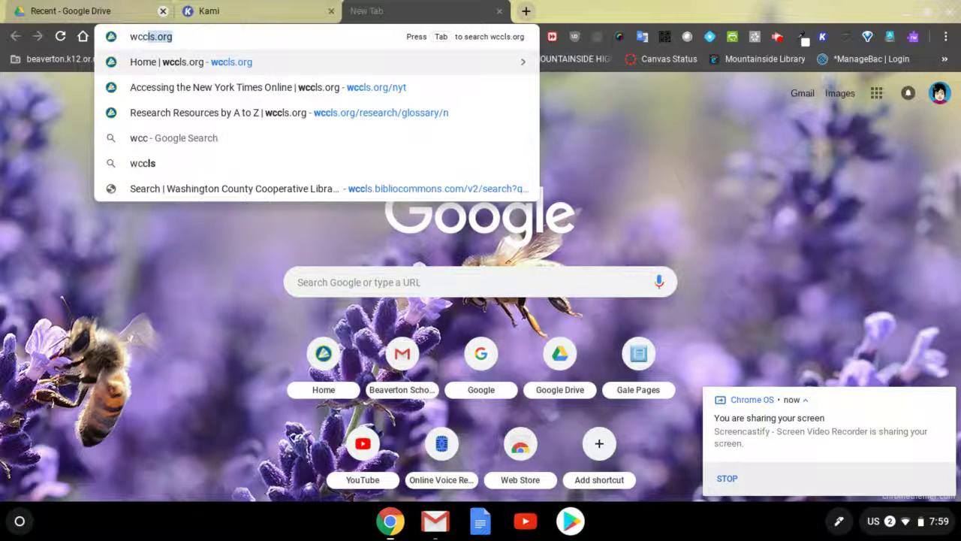
pyautogui.write('l')
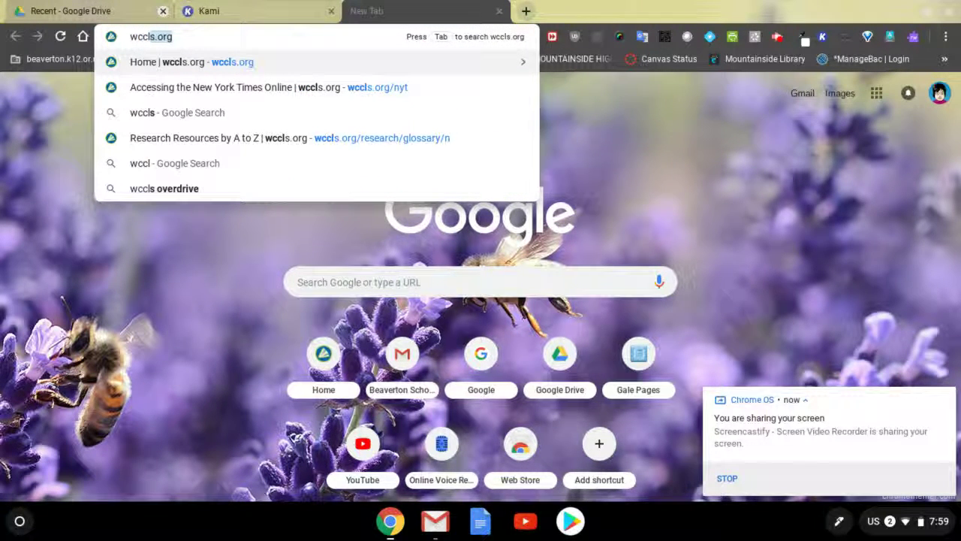
pyautogui.write('s.org')
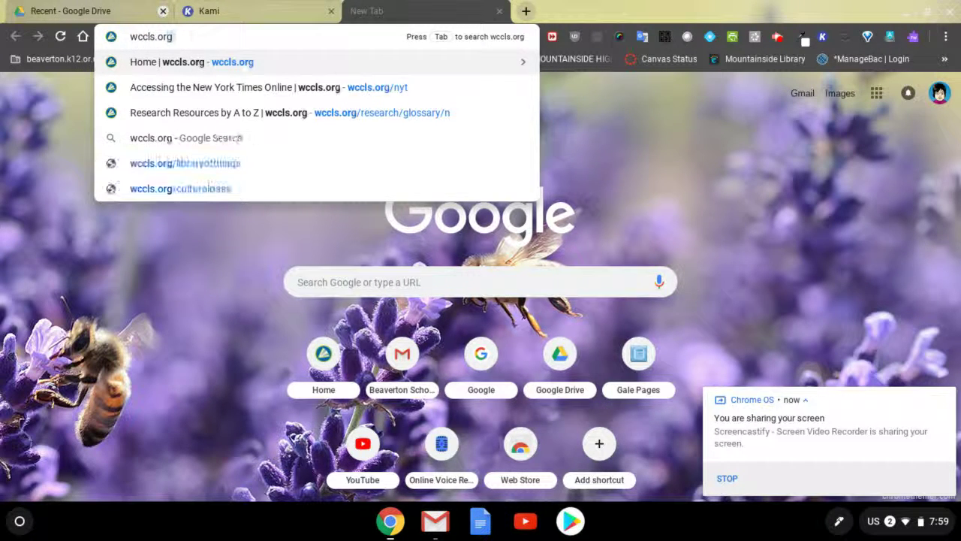
pyautogui.press('Return')
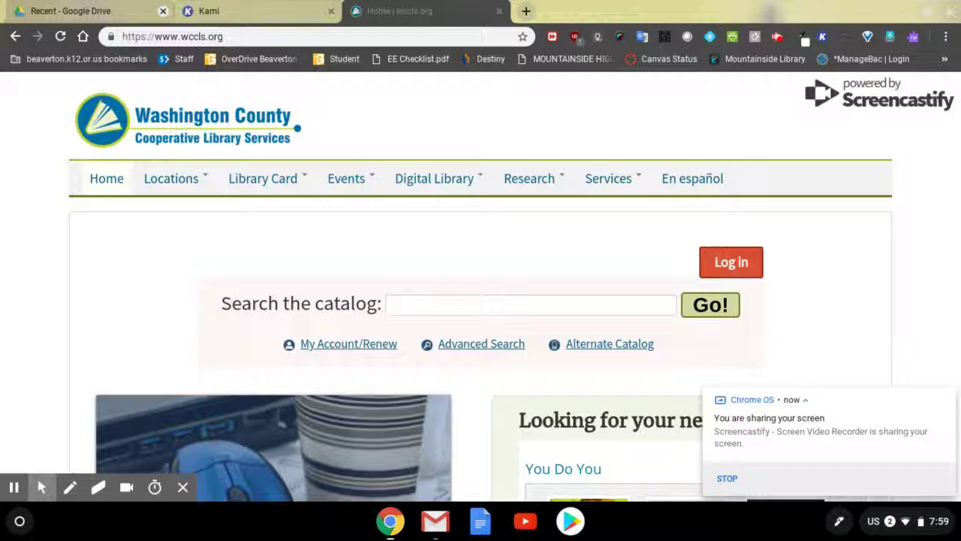
# - Find the New York Times under N in the A to Z research resources and open its access instructions
pyautogui.moveTo(530, 178)
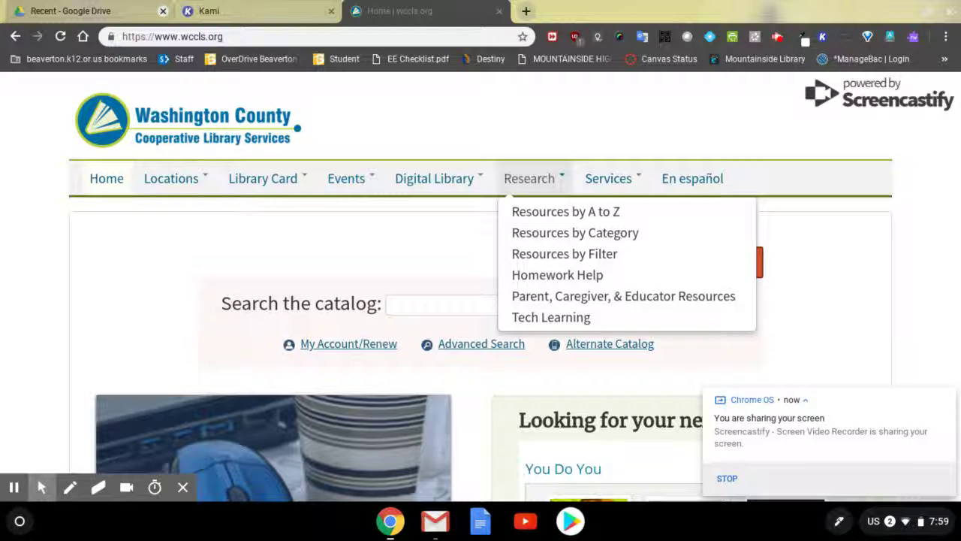
pyautogui.click(593, 211)
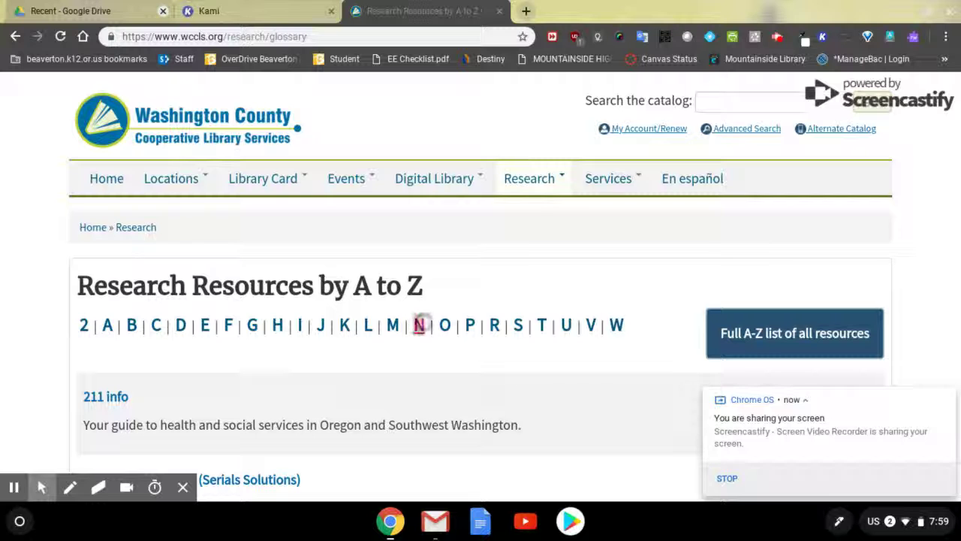
pyautogui.click(419, 325)
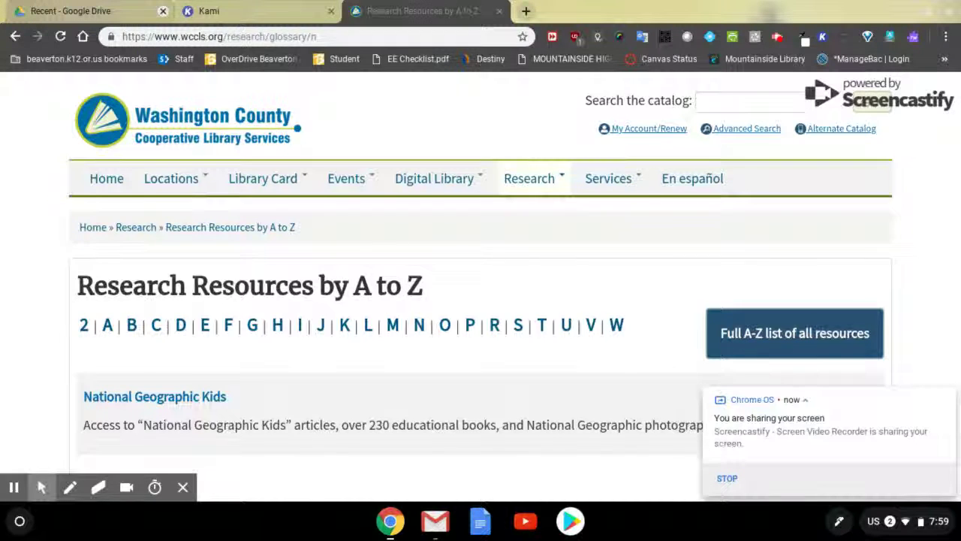
pyautogui.scroll(-3, 480, 286)
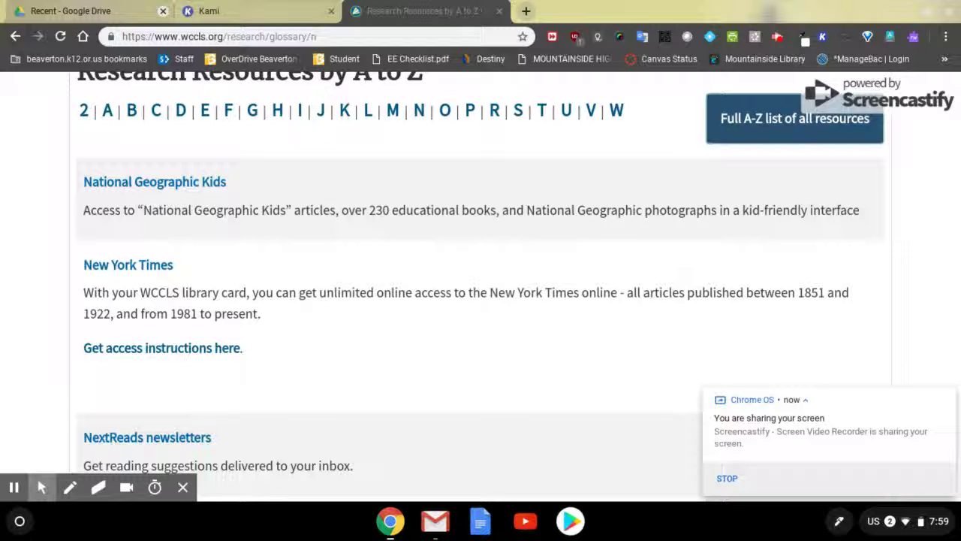
pyautogui.click(187, 348)
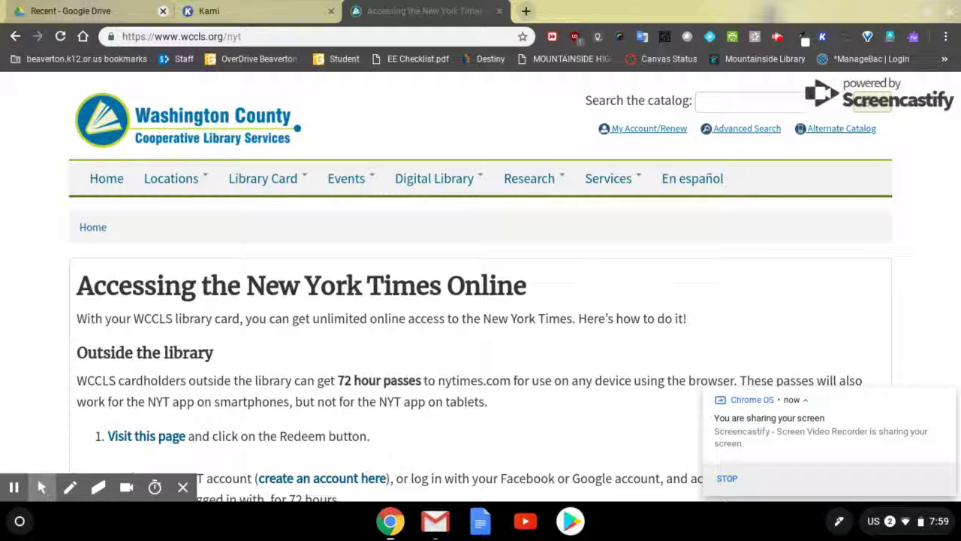
# - Try to redeem the New York Times pass from the Outside the library instructions, and continue to NYTimes.com
pyautogui.scroll(-5, 26, 365)
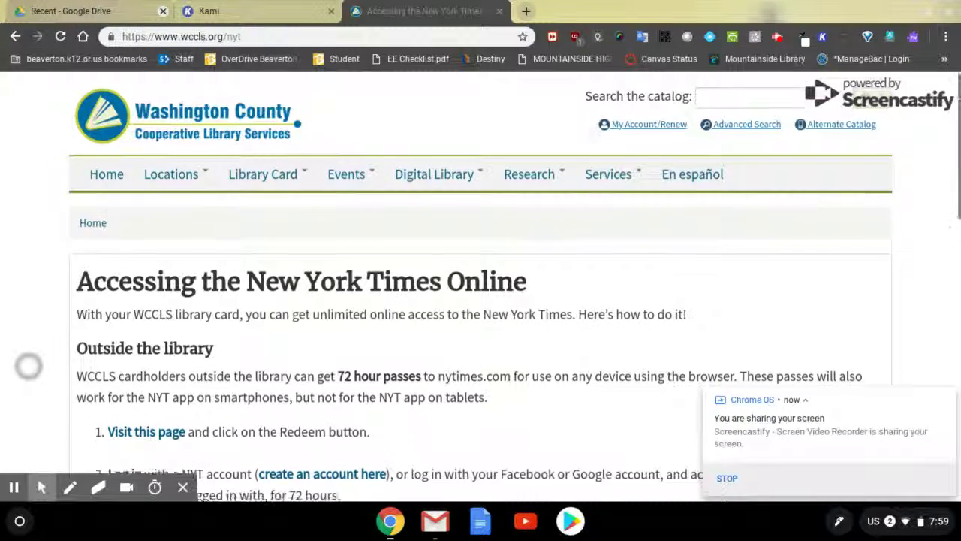
pyautogui.scroll(-1, 12, 150)
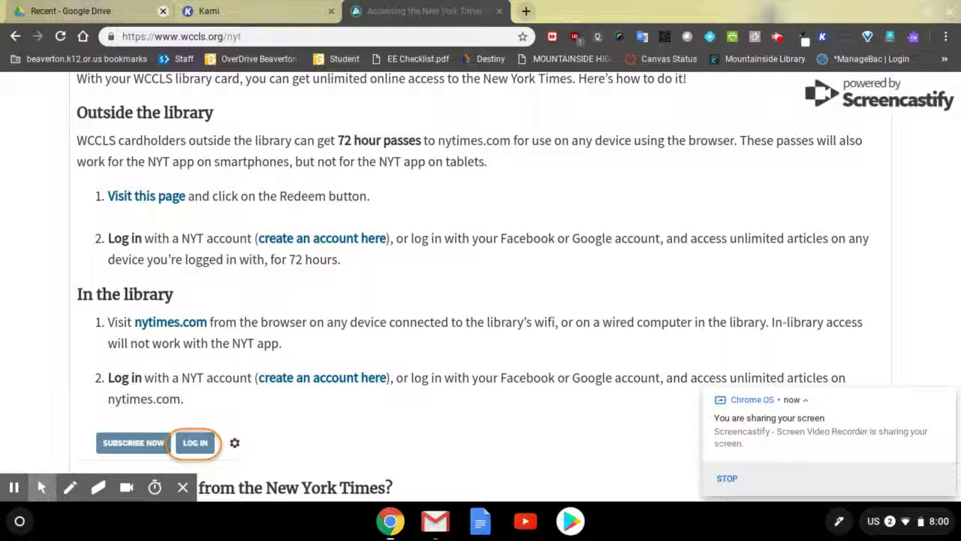
pyautogui.click(146, 196)
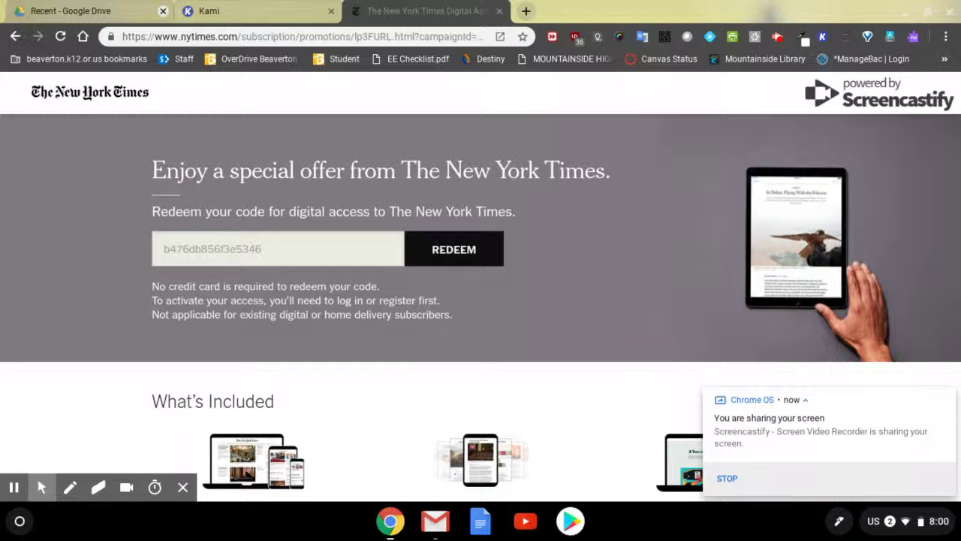
pyautogui.press('Return')
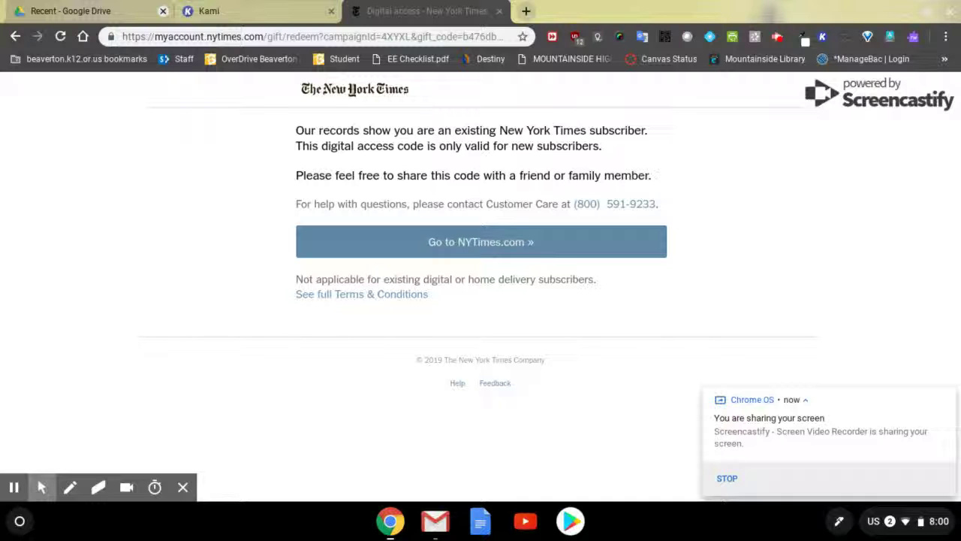
pyautogui.click(481, 241)
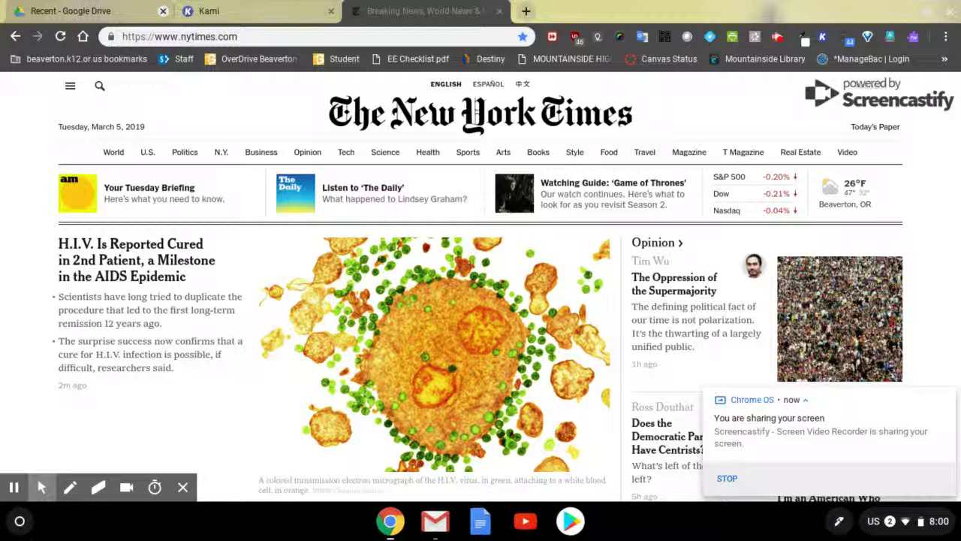
# - Open the Opinion section and look through its featured columns
pyautogui.click(307, 152)
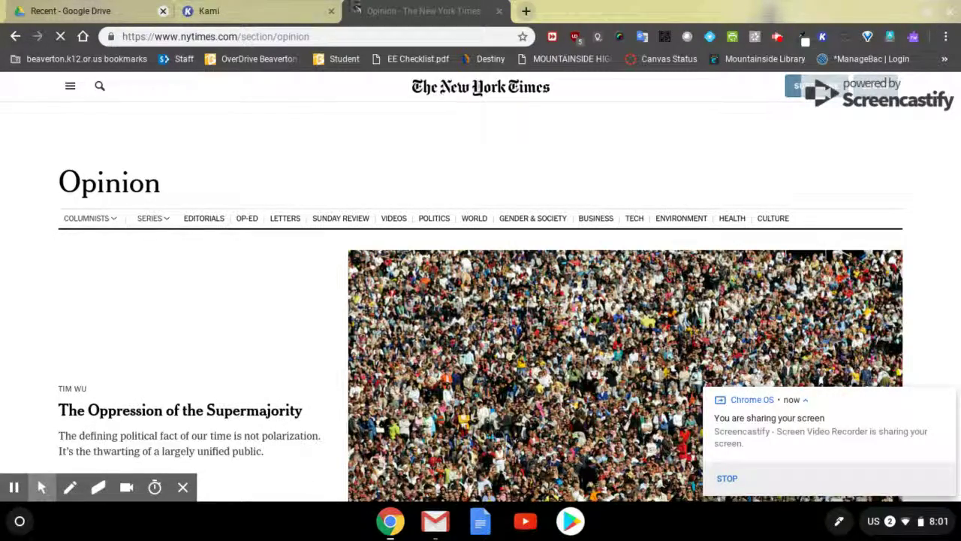
pyautogui.scroll(-3, 481, 286)
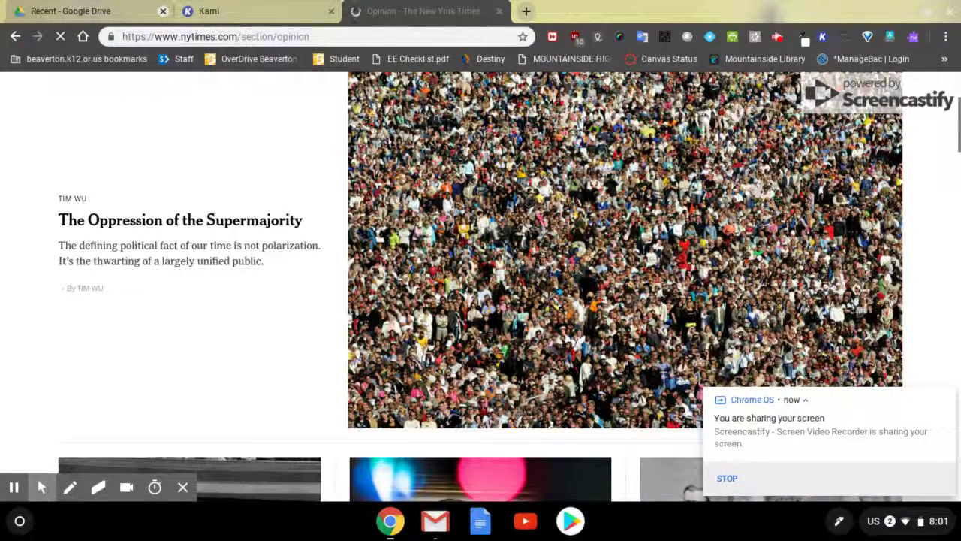
pyautogui.scroll(-2, 480, 285)
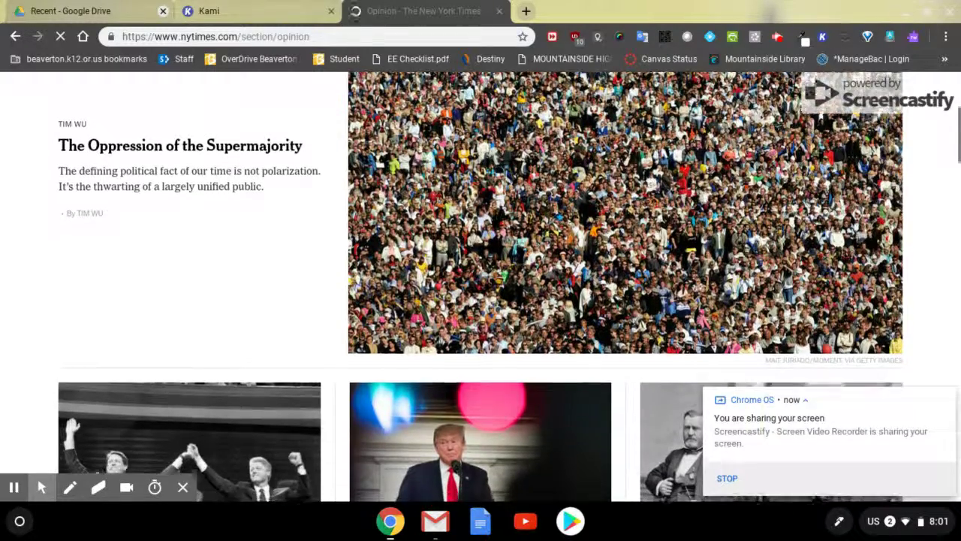
pyautogui.scroll(-3, 481, 285)
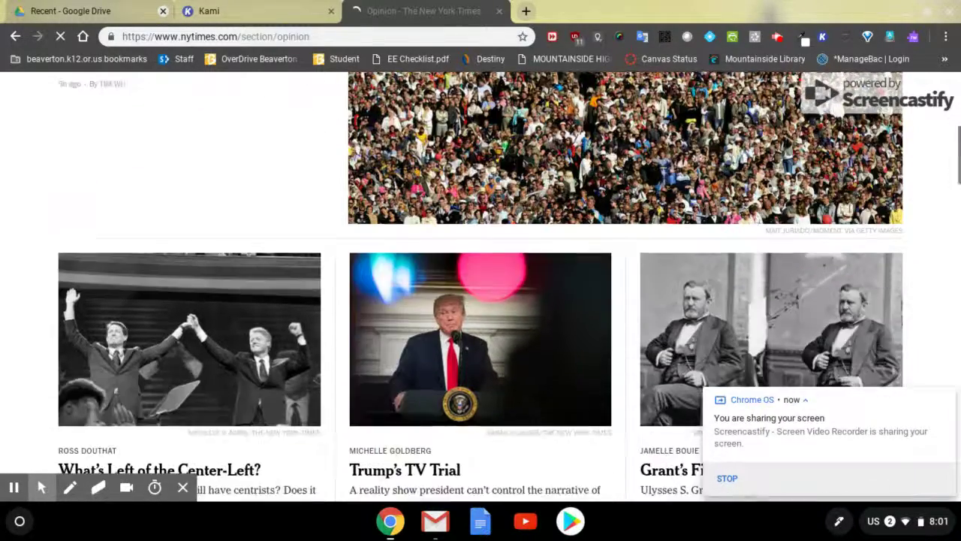
pyautogui.scroll(-2, 480, 286)
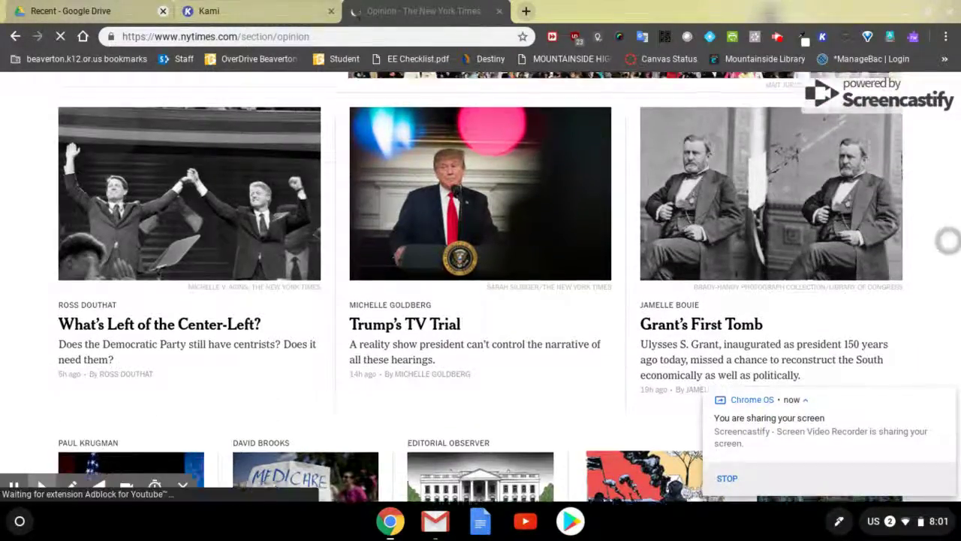
pyautogui.scroll(6, 480, 286)
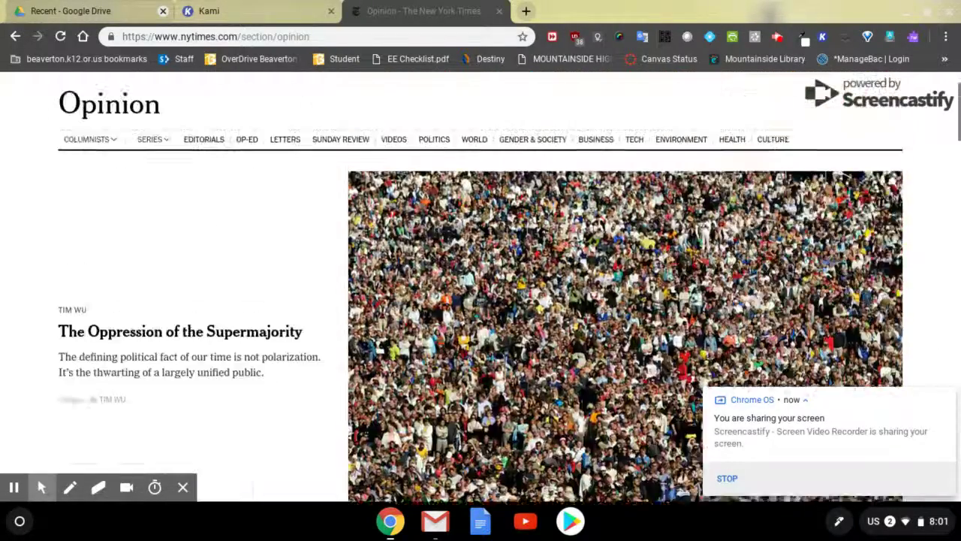
pyautogui.scroll(2, 481, 338)
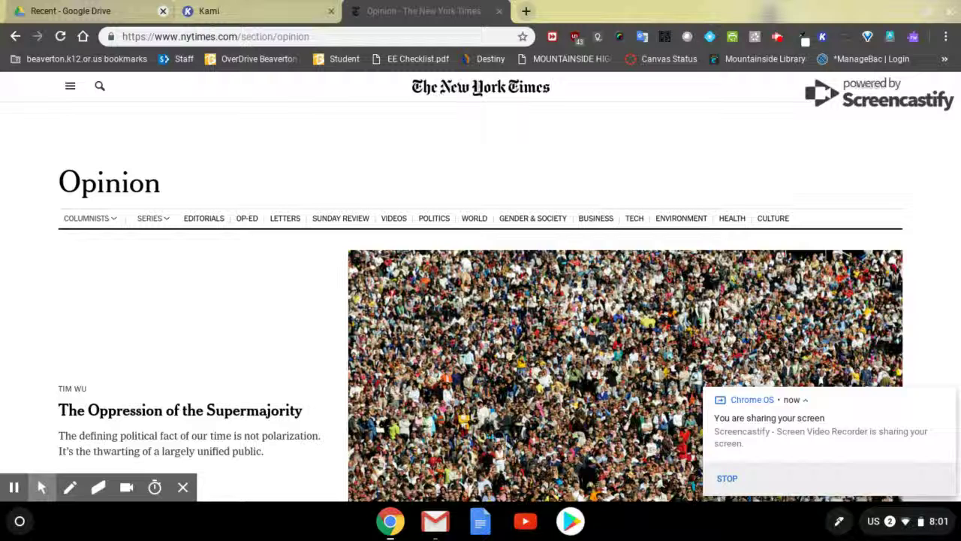
# - Search the New York Times site for "david brooks"
pyautogui.hotkey('alt', 't')
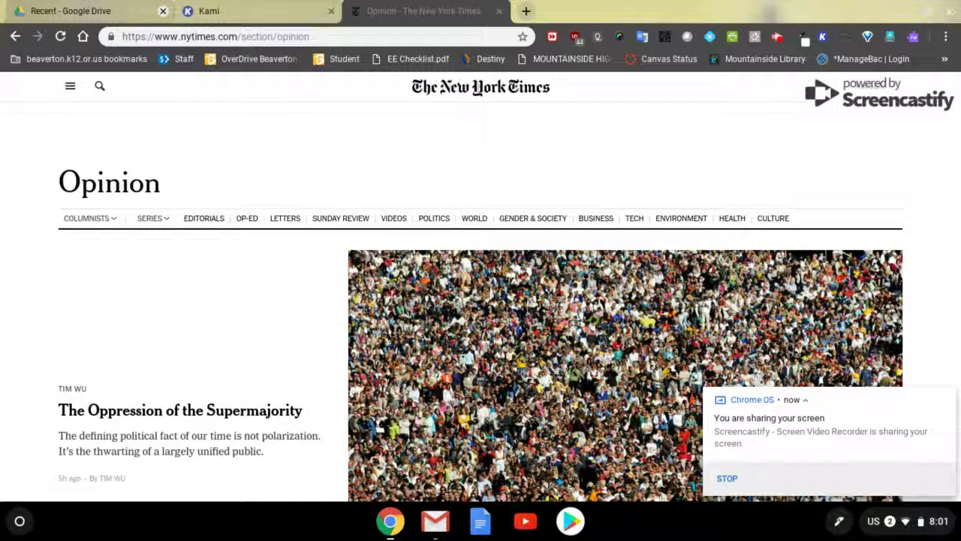
pyautogui.click(99, 85)
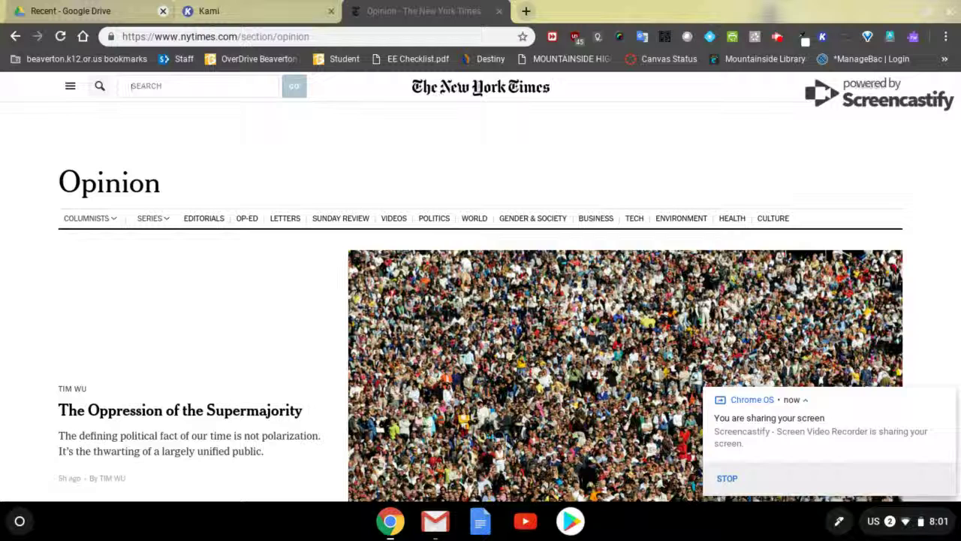
pyautogui.write('david b')
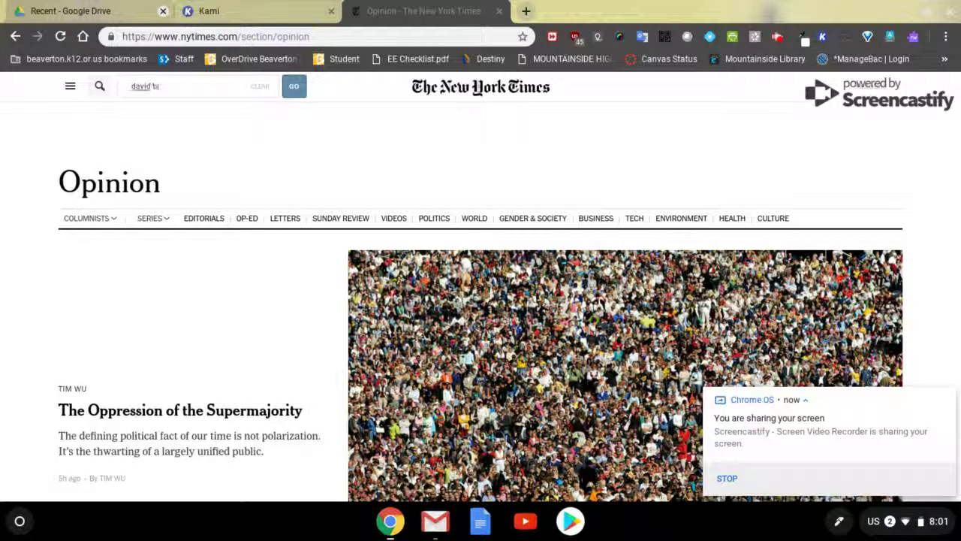
pyautogui.write('rooks')
pyautogui.press('Return')
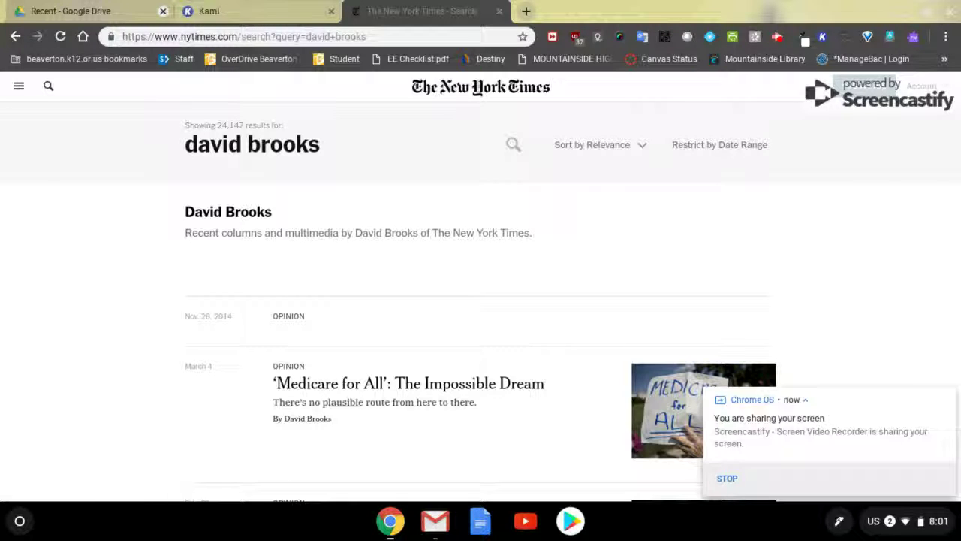
# - Look through the search results and open the March 4 column "'Medicare for All': The Impossible Dream"
pyautogui.scroll(-3, 60, 380)
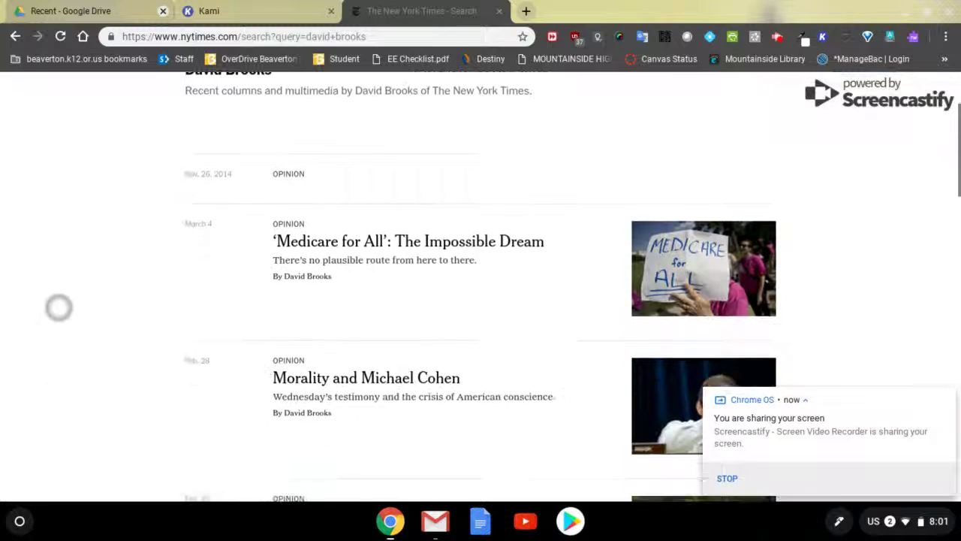
pyautogui.scroll(-2, 90, 290)
pyautogui.scroll(3, 70, 230)
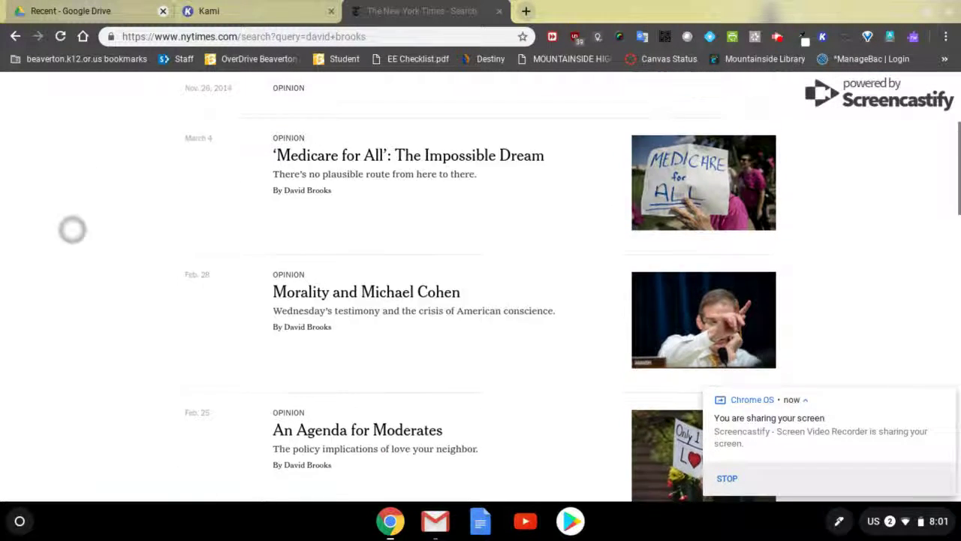
pyautogui.scroll(1, 75, 367)
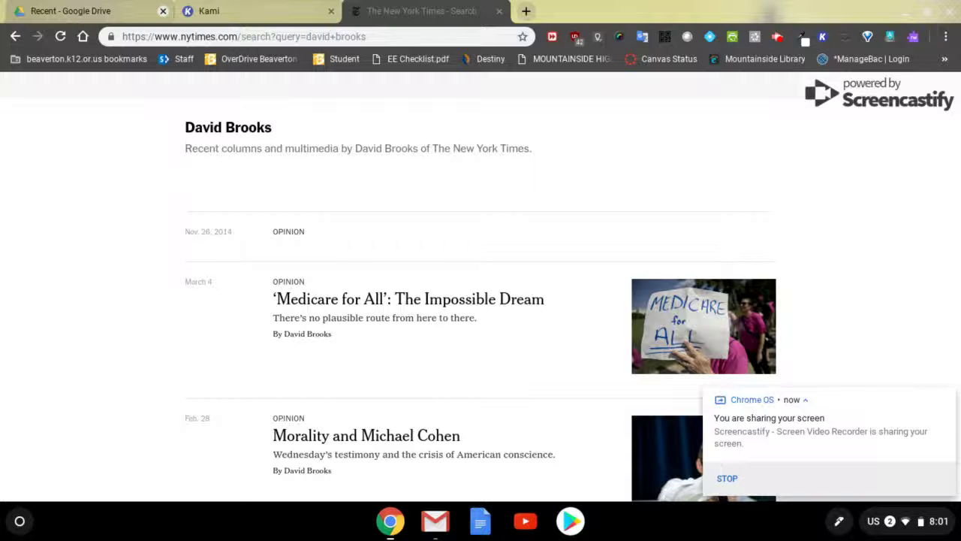
pyautogui.click(376, 298)
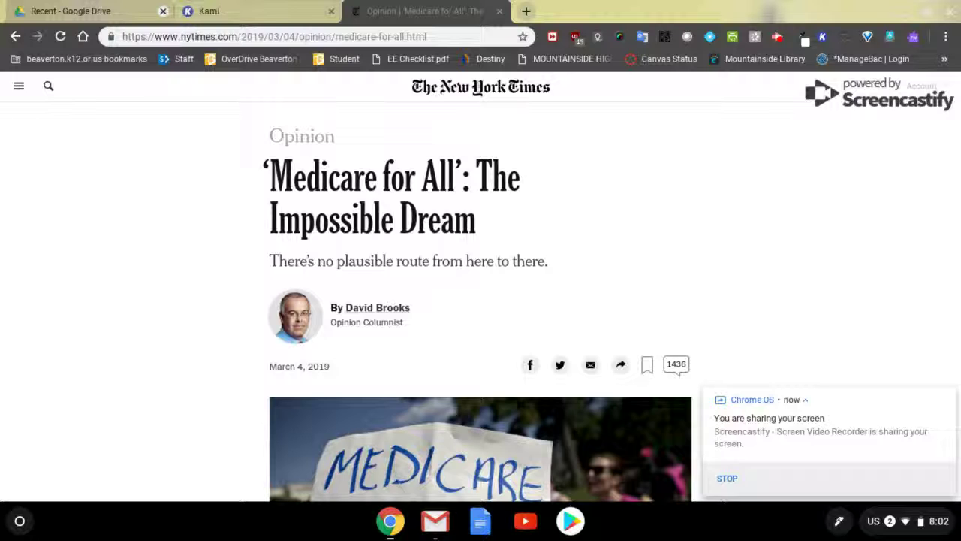
# - Share the article by e-mail, choosing the suggested contact as the recipient, and send the message
pyautogui.click(590, 364)
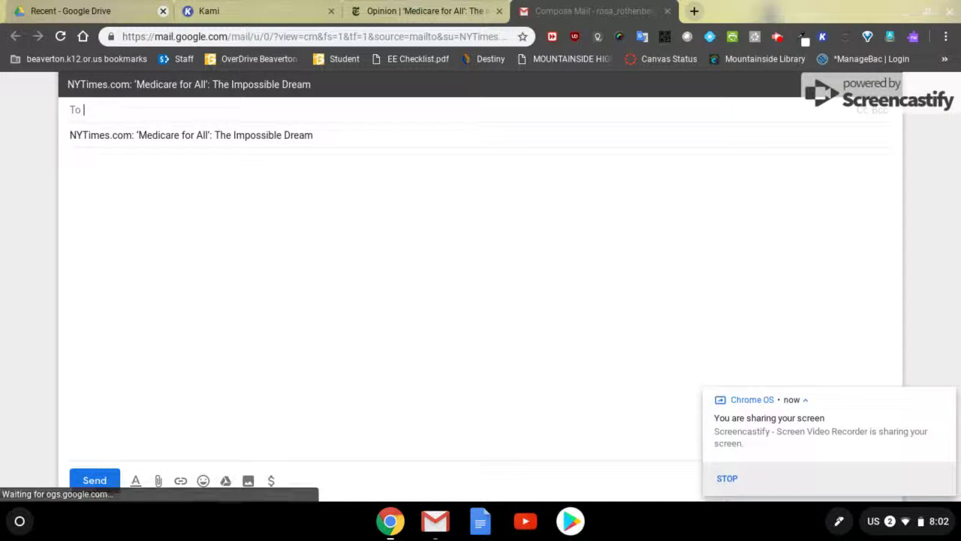
pyautogui.write('ro')
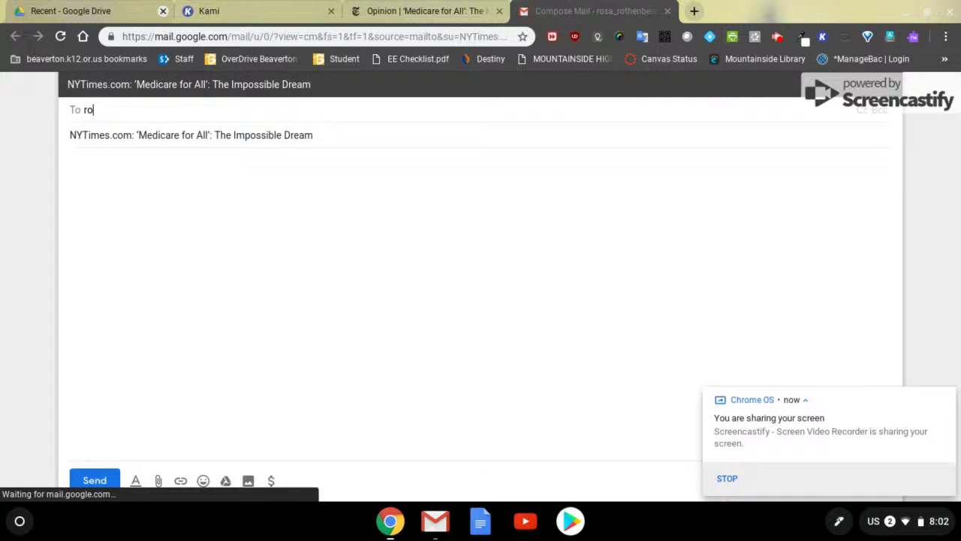
pyautogui.write('sa')
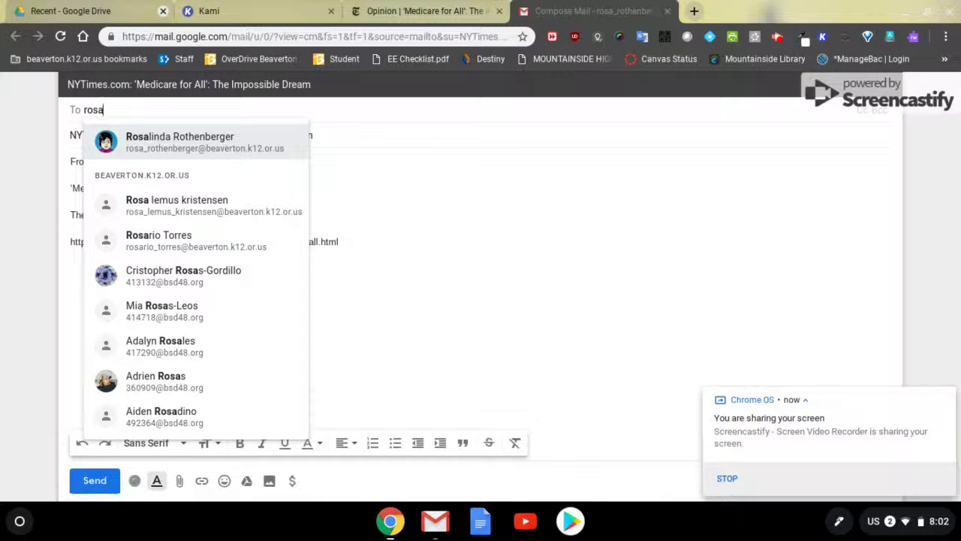
pyautogui.click(188, 136)
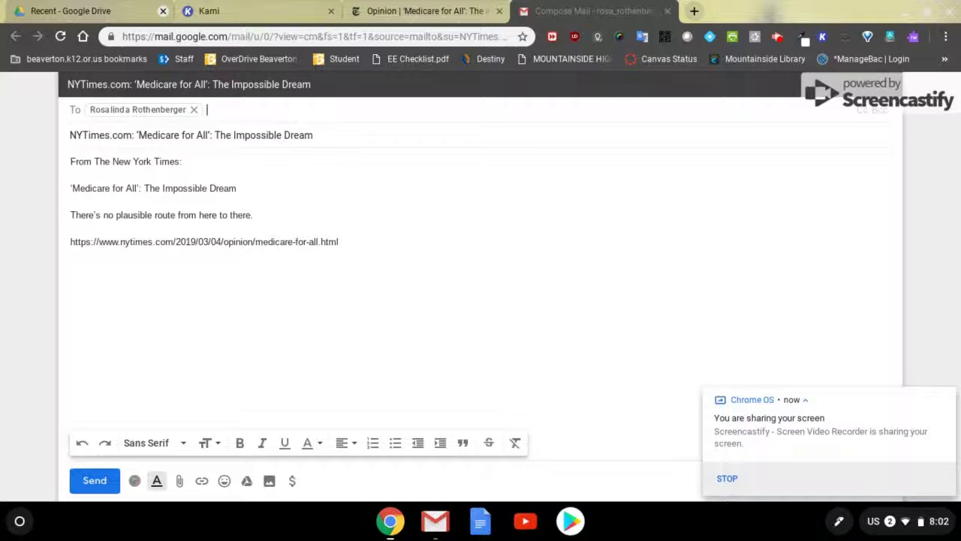
pyautogui.hotkey('ctrl', 'Return')
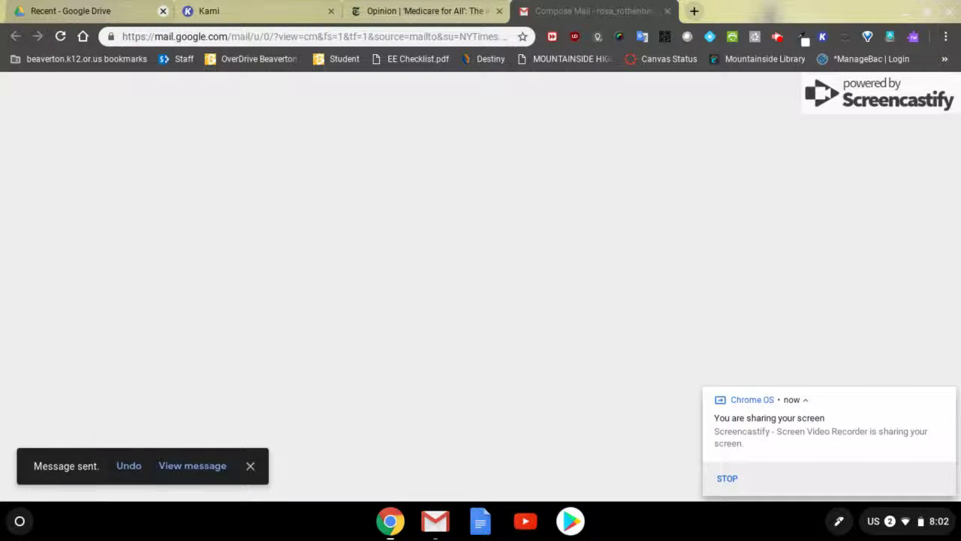
# - Open the Gmail inbox from a new browser tab and open the received message "NYTimes.com: 'Medicare for All': The Impossible Dream"
pyautogui.hotkey('ctrl', 't')
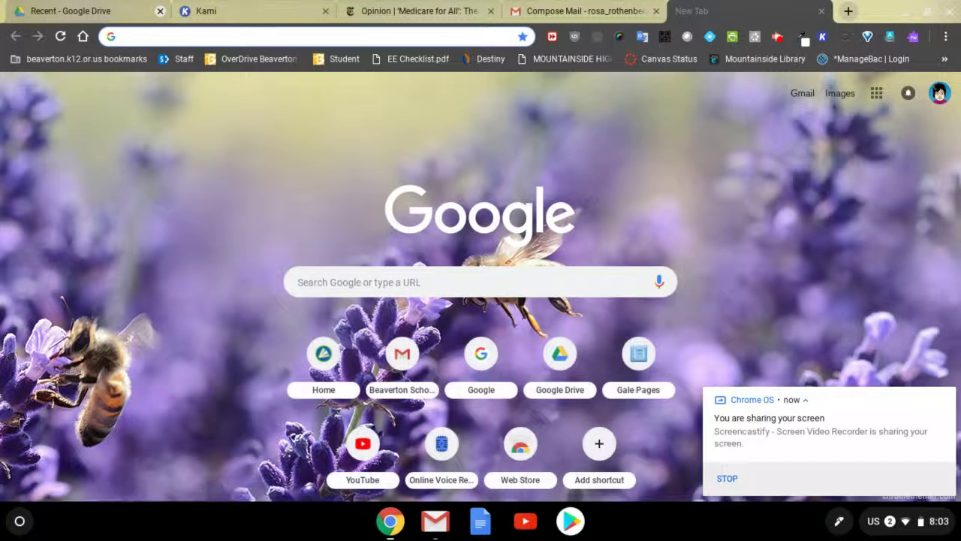
pyautogui.click(877, 93)
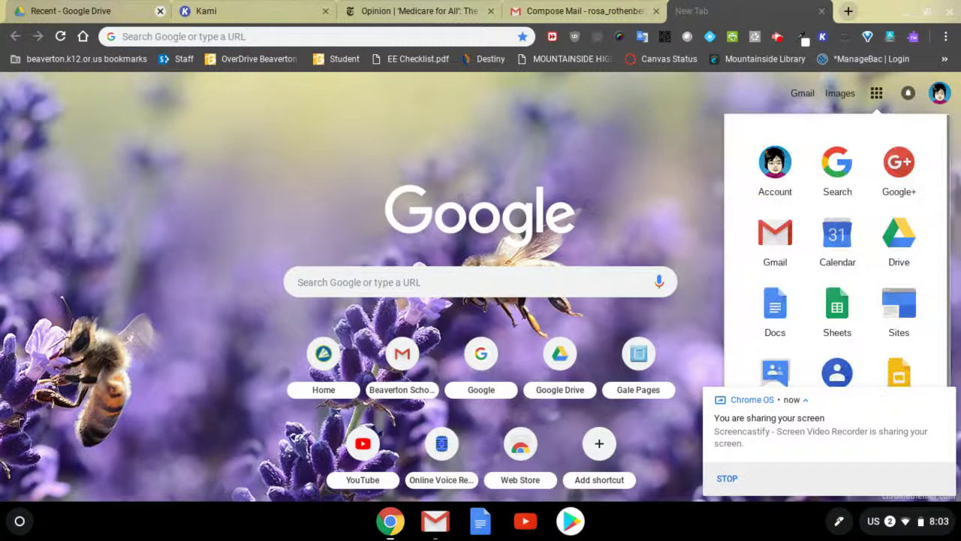
pyautogui.click(775, 239)
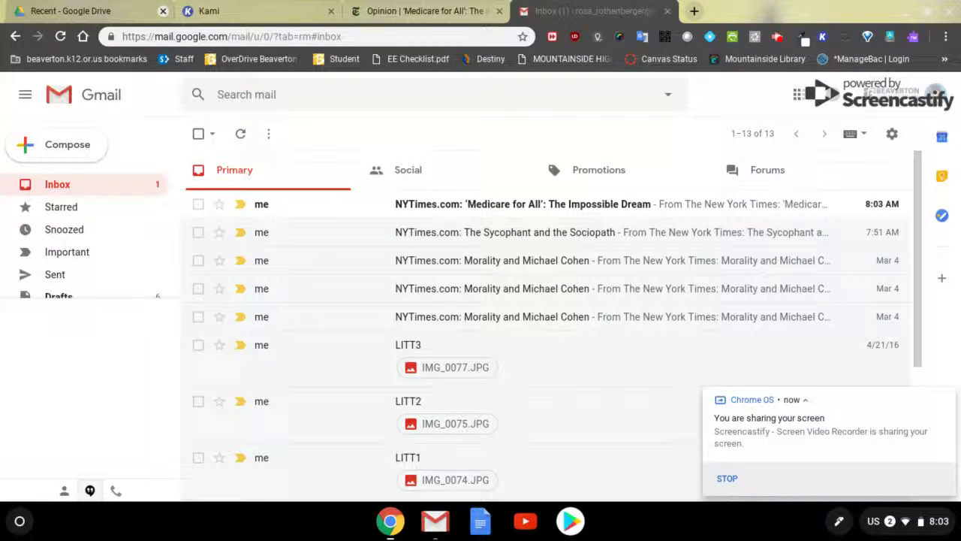
pyautogui.click(523, 204)
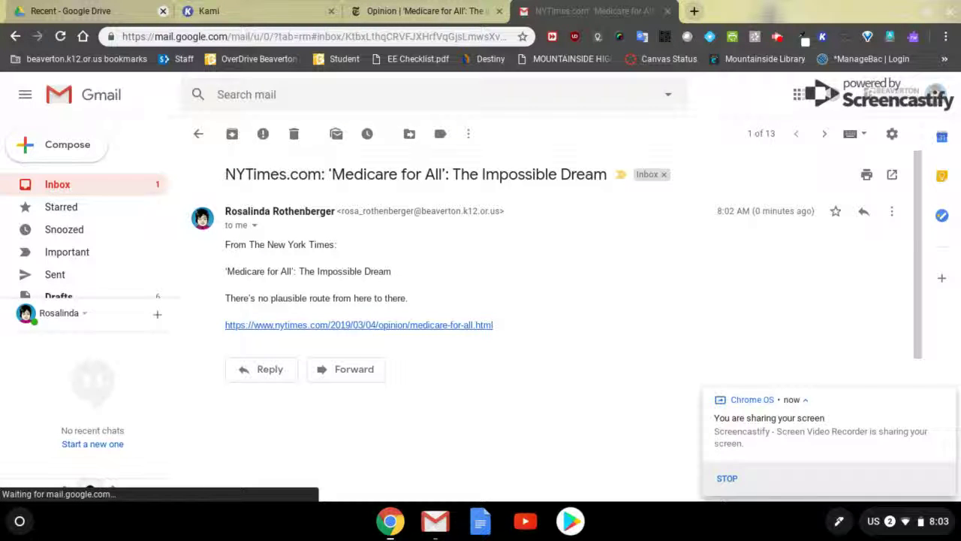
# - Open the nytimes.com article link from the e-mail in a new browser window
pyautogui.click(369, 324)
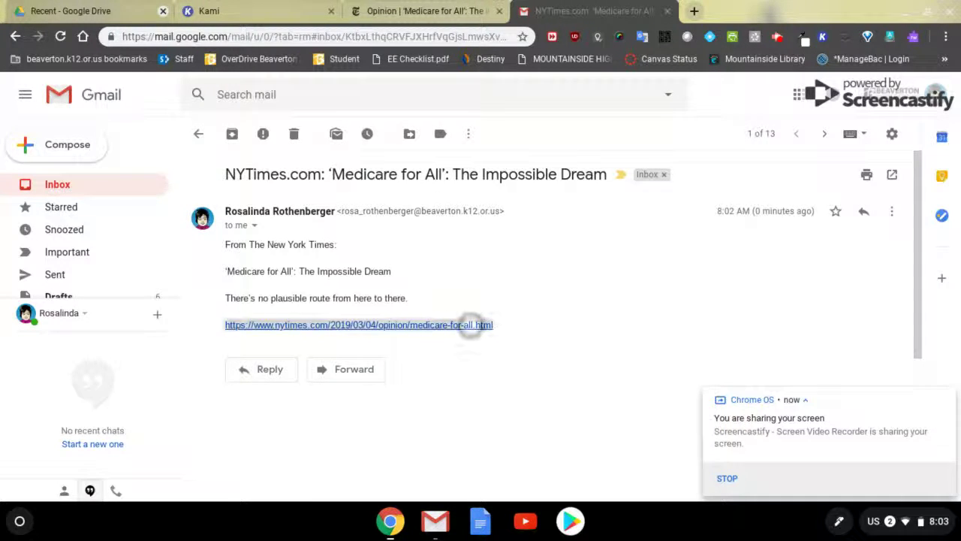
pyautogui.rightClick(463, 333)
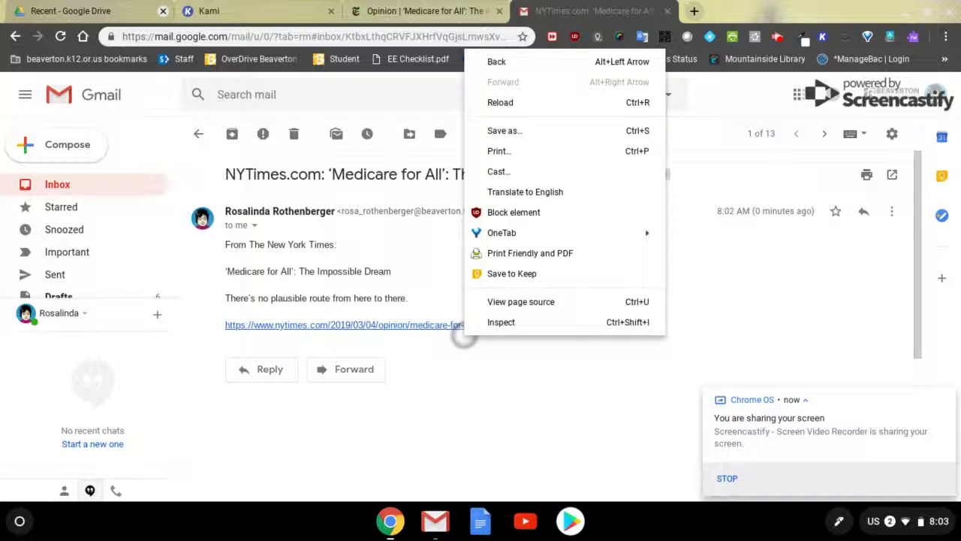
pyautogui.click(463, 333)
pyautogui.tripleClick(425, 328)
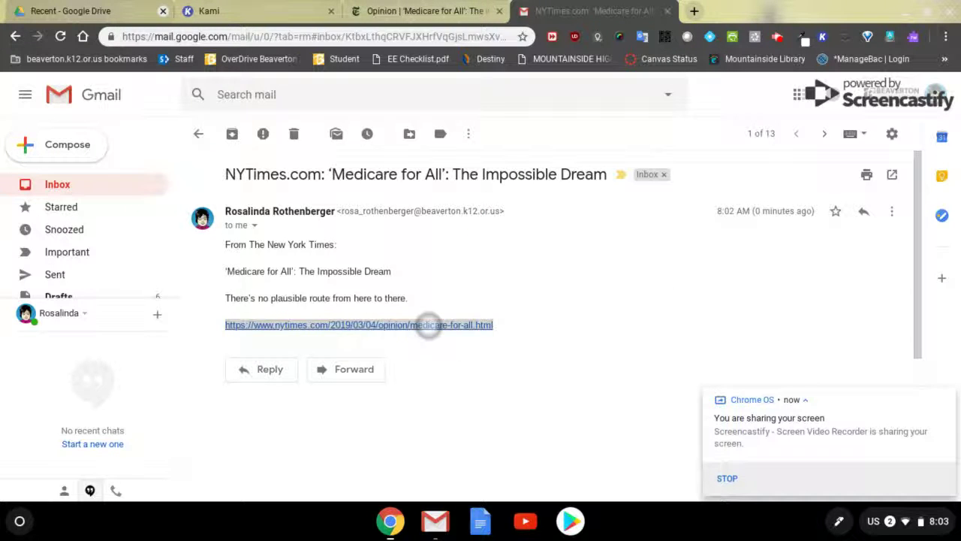
pyautogui.rightClick(429, 326)
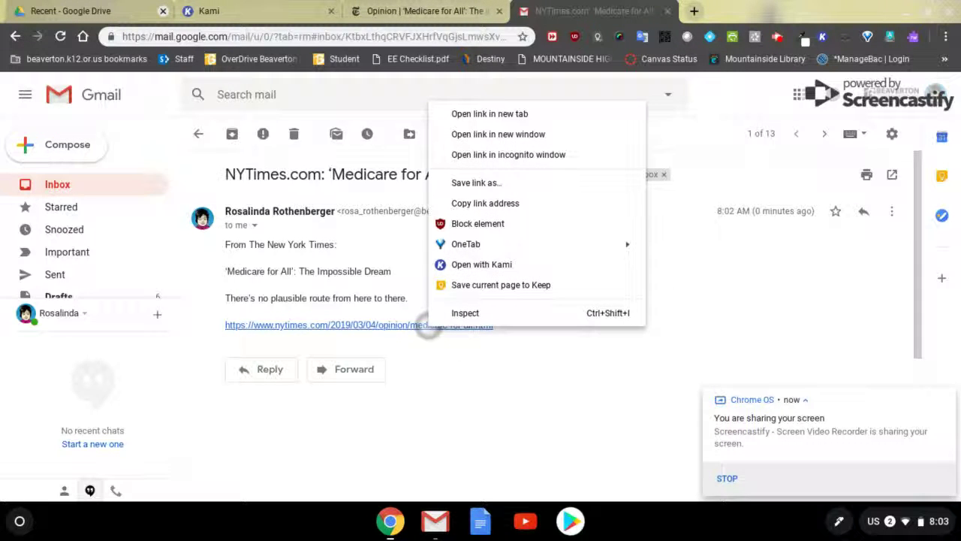
pyautogui.press('Down')
pyautogui.press('Down')
pyautogui.press('Return')
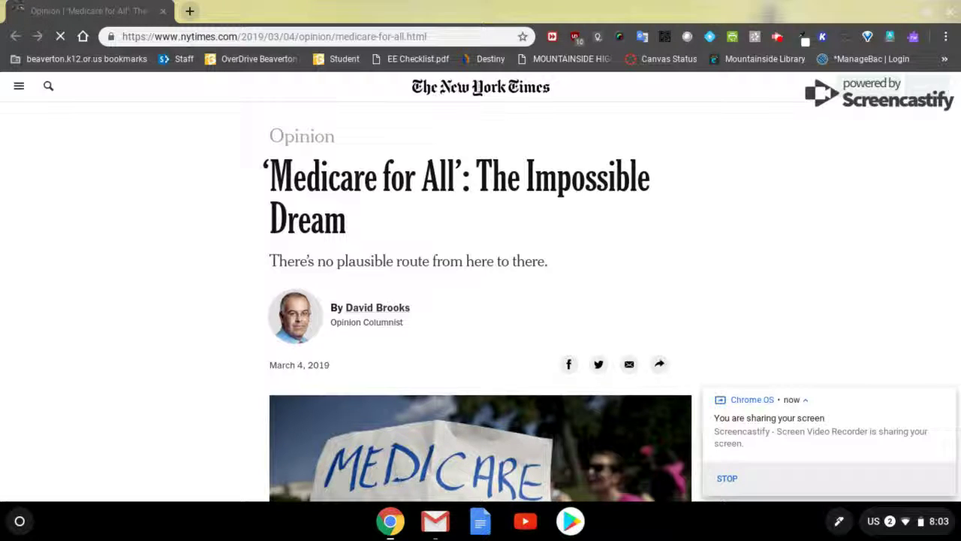
# - Print the whole article to a PDF in portrait layout and save it to My Drive in Google Drive
pyautogui.click(946, 36)
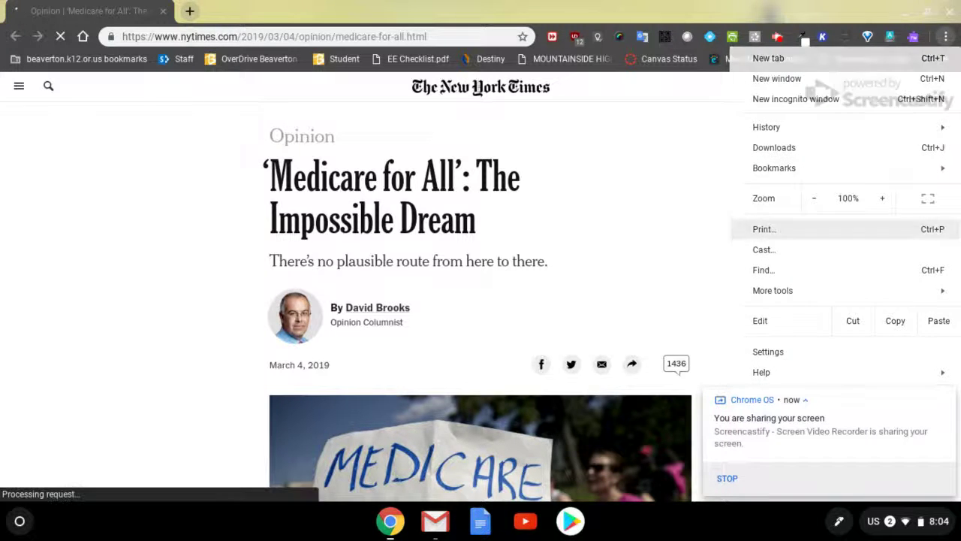
pyautogui.click(763, 229)
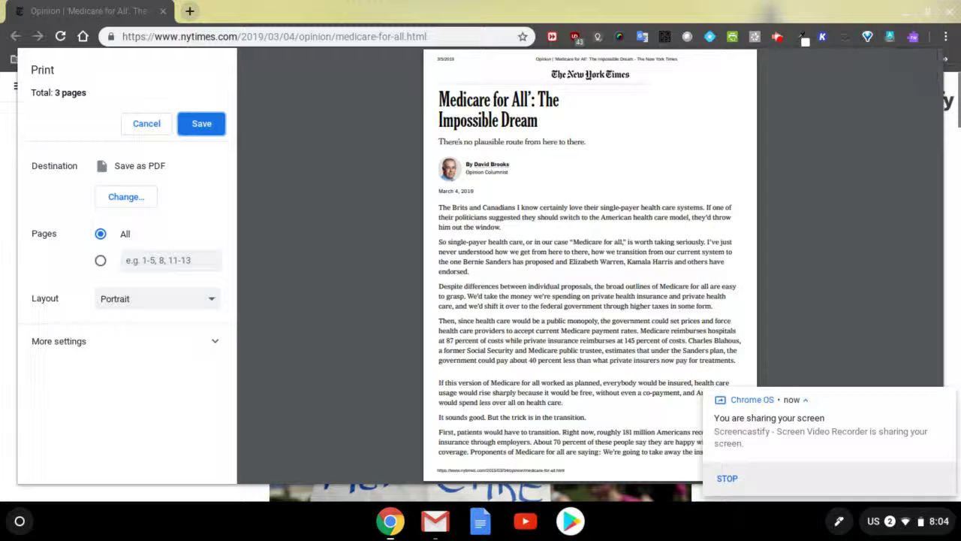
pyautogui.click(201, 123)
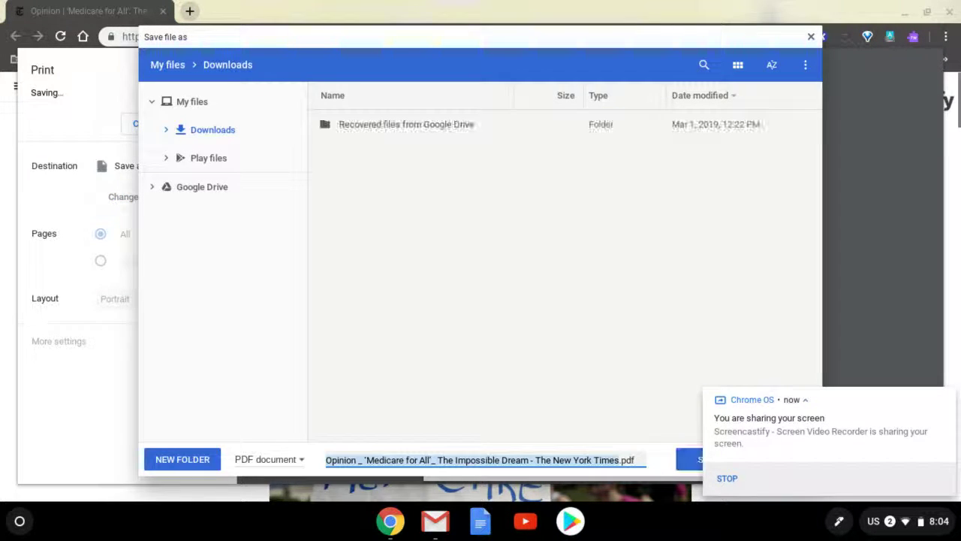
pyautogui.click(201, 187)
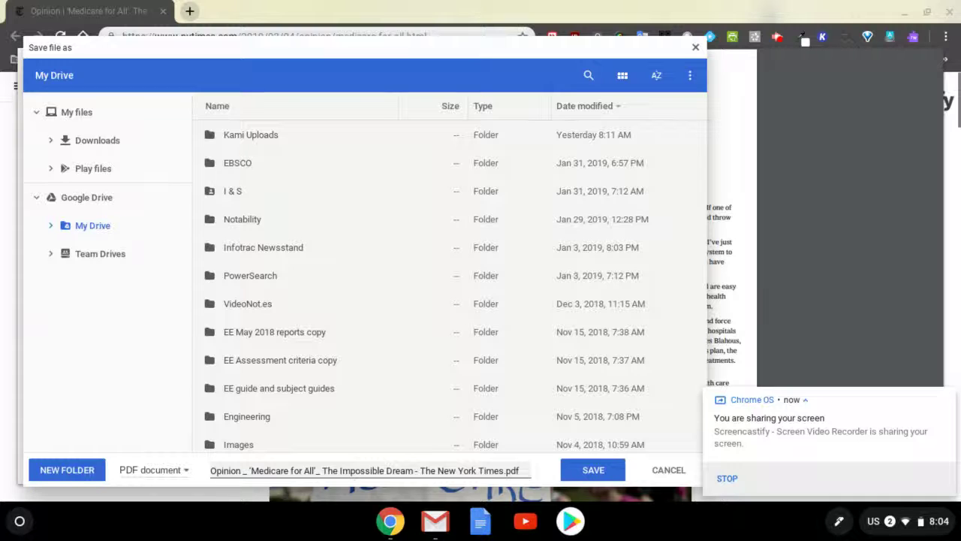
pyautogui.press('Return')
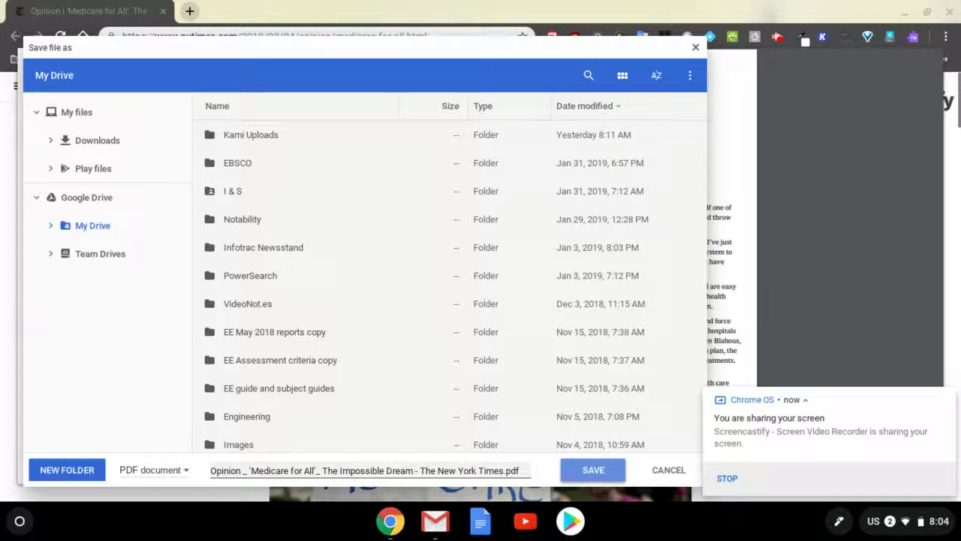
pyautogui.press('Return')
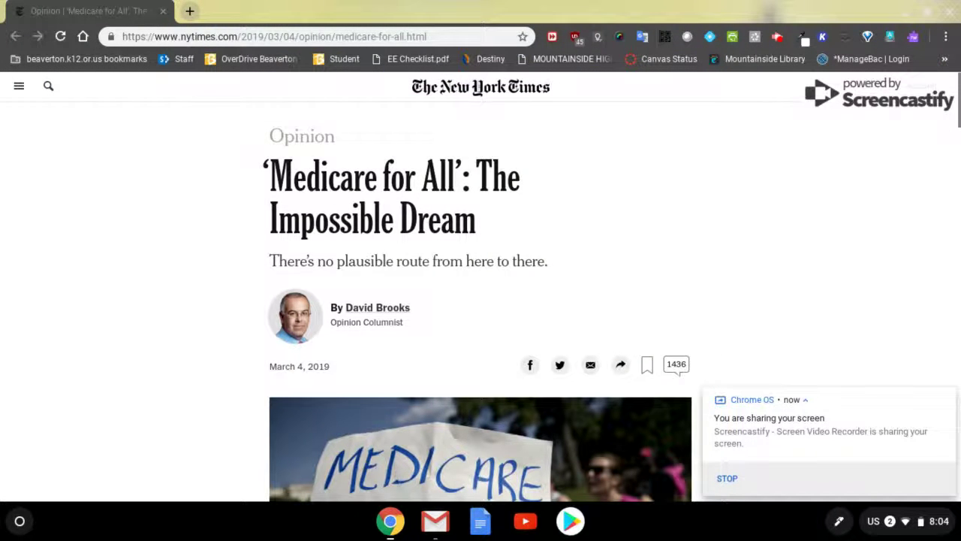
# - Open Google Drive in a new tab and bring up the recent files to check for the saved article PDF
pyautogui.hotkey('ctrl', 't')
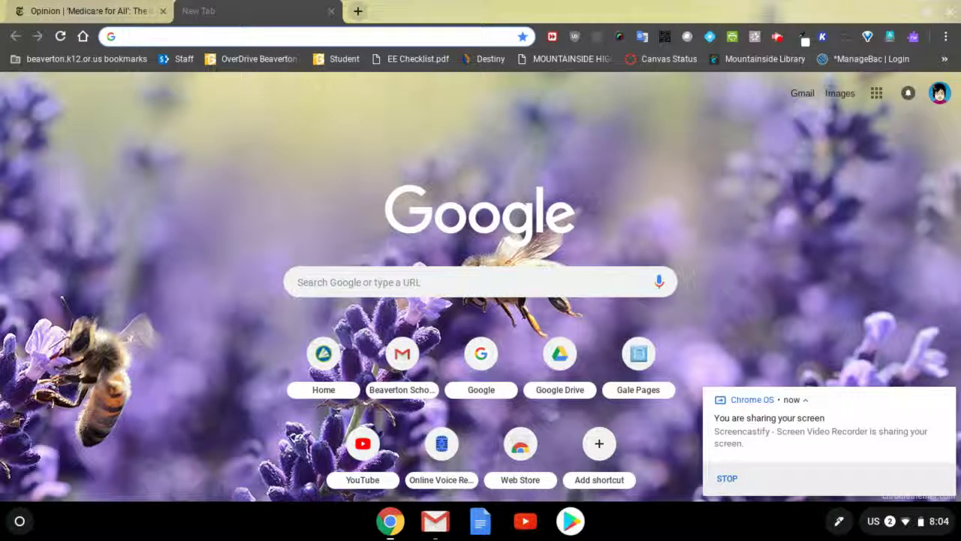
pyautogui.click(877, 92)
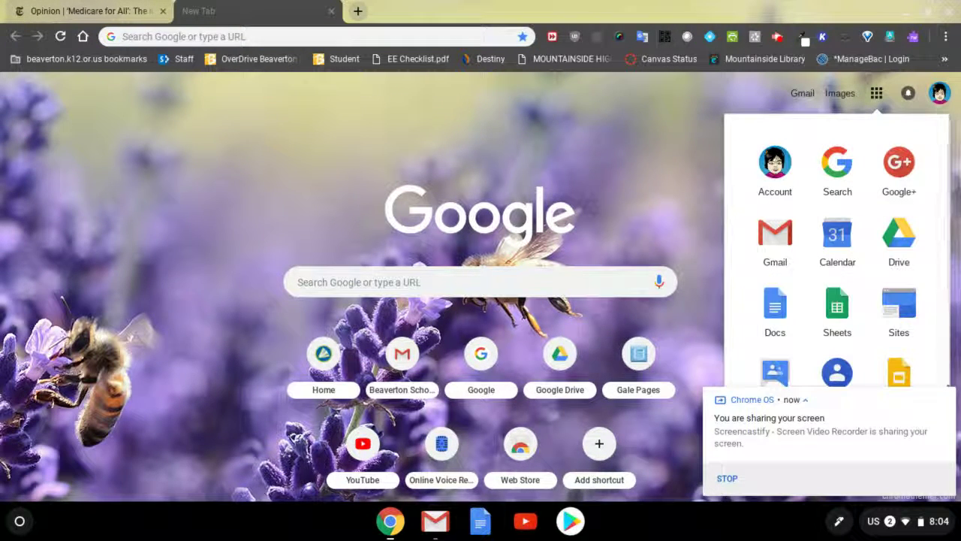
pyautogui.click(899, 240)
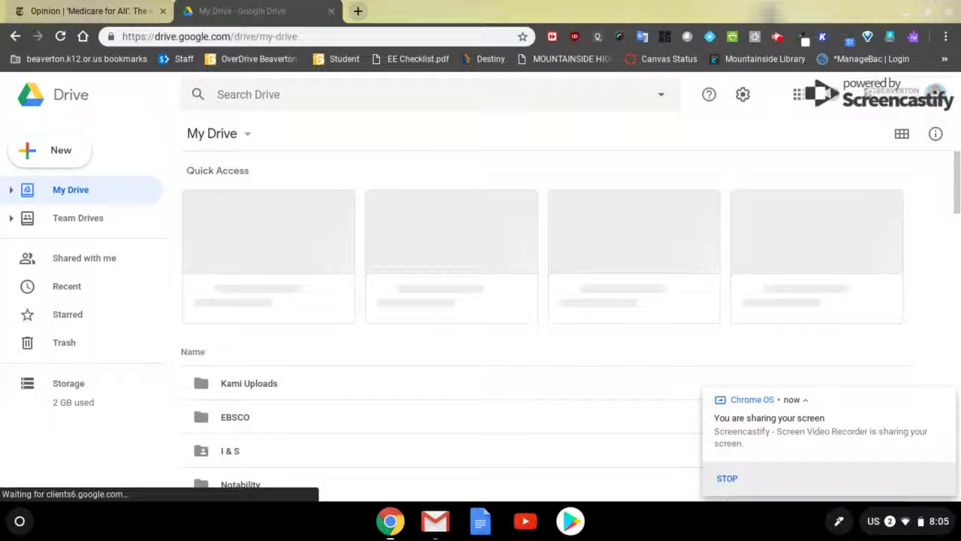
pyautogui.scroll(-1, 549, 316)
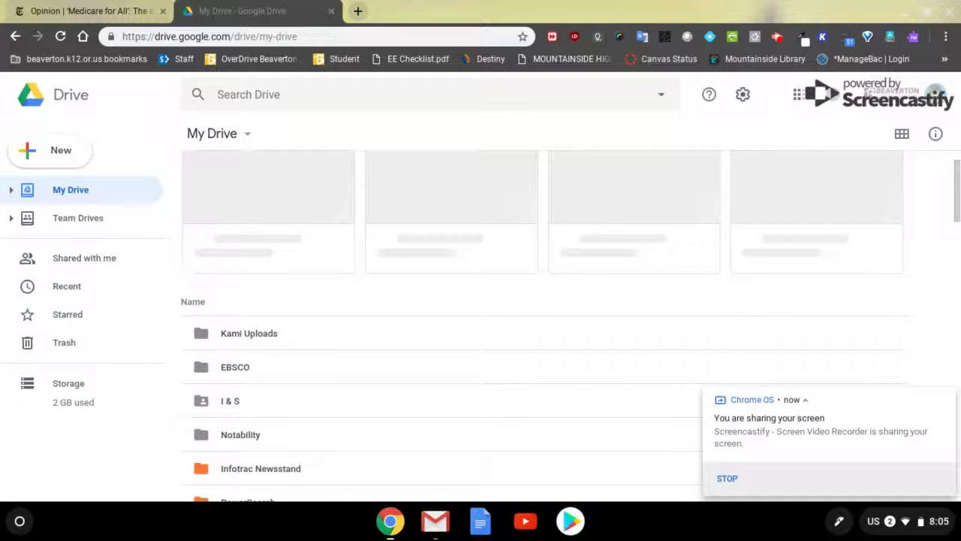
pyautogui.click(67, 286)
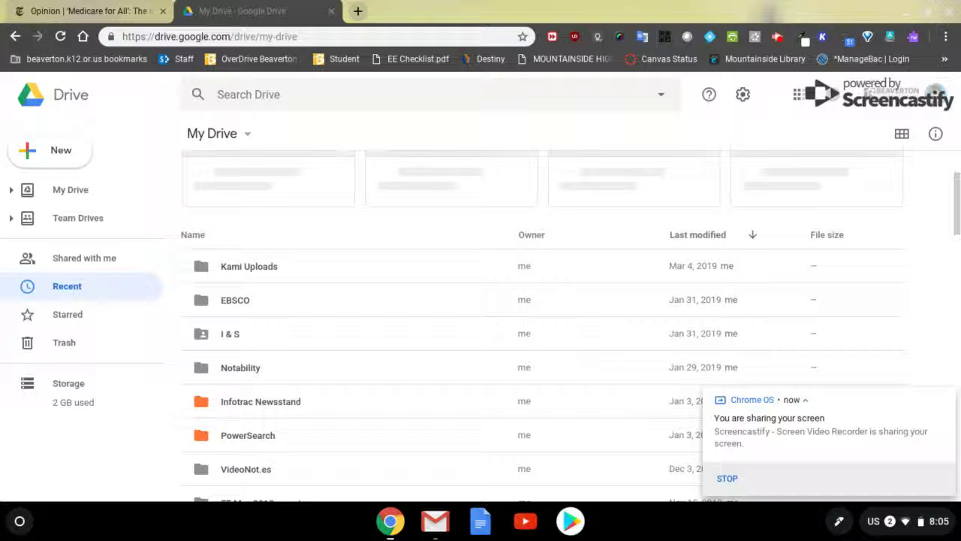
# - Launch the Kami extension from a new tab and open the "Medicare for All" article PDF from My Drive
pyautogui.hotkey('ctrl', 't')
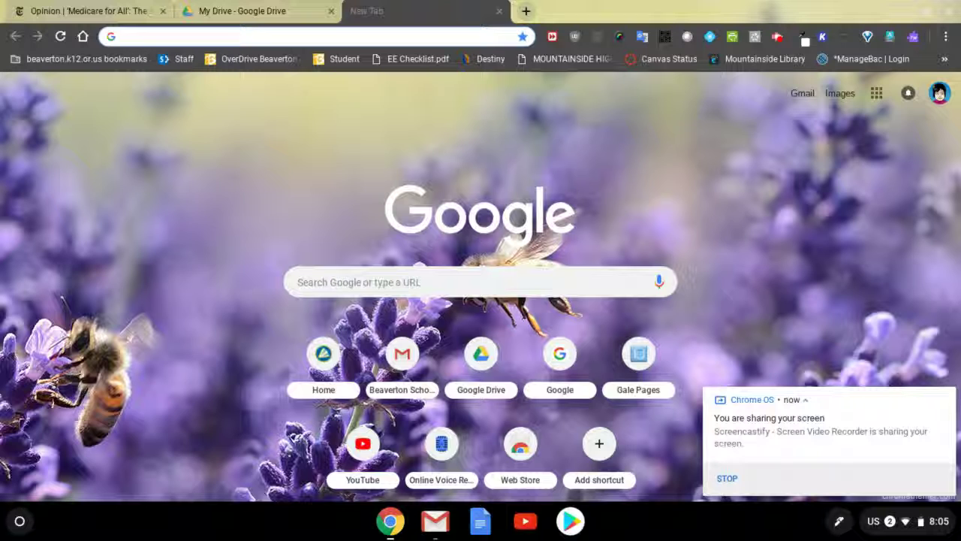
pyautogui.click(823, 36)
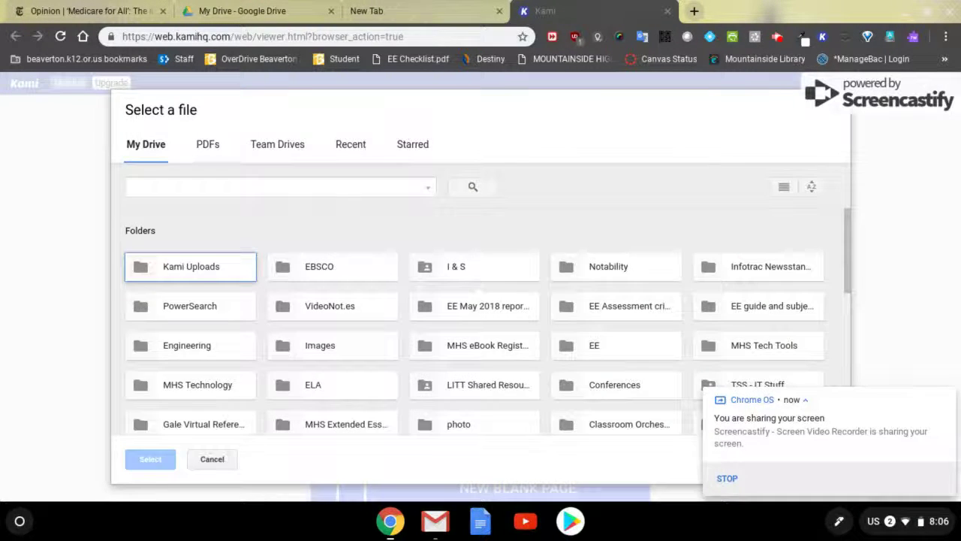
pyautogui.scroll(-5, 842, 351)
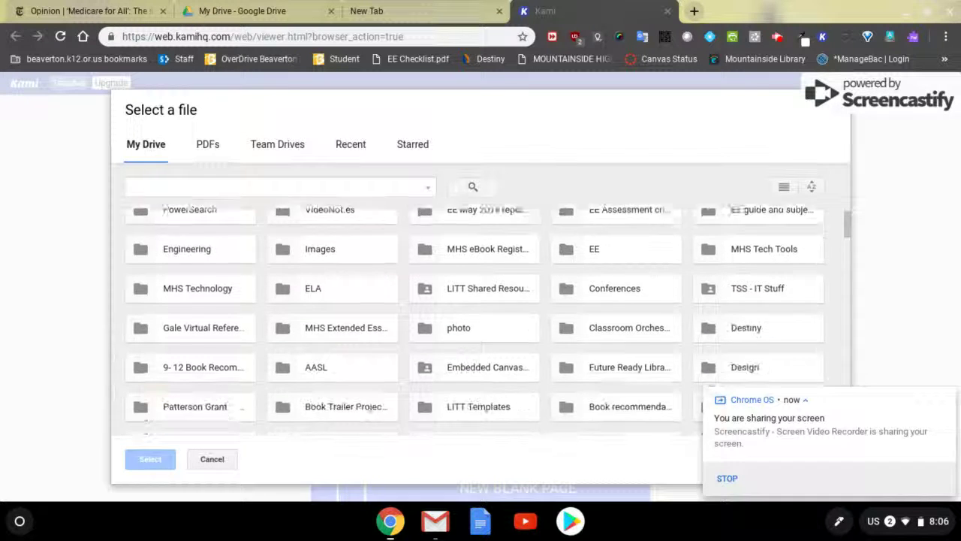
pyautogui.scroll(-3, 842, 350)
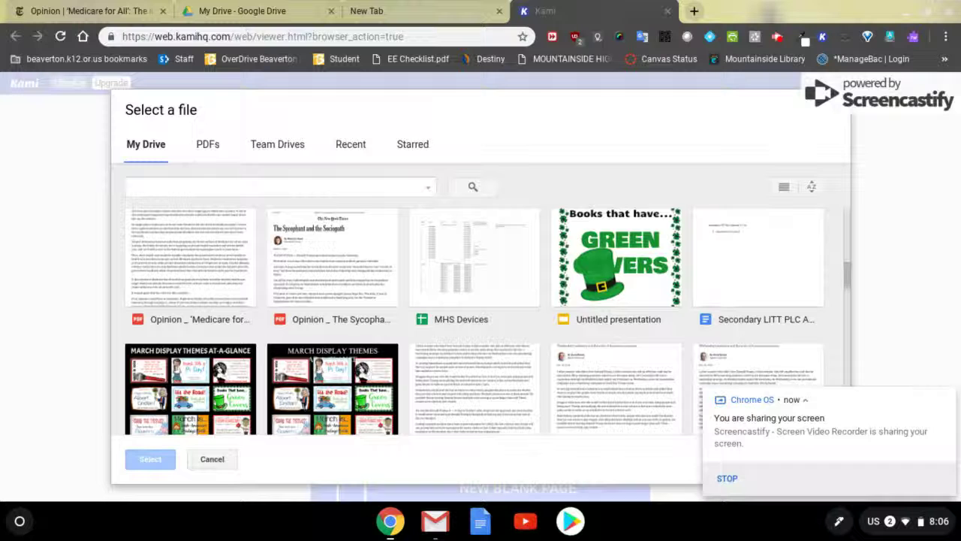
pyautogui.click(191, 272)
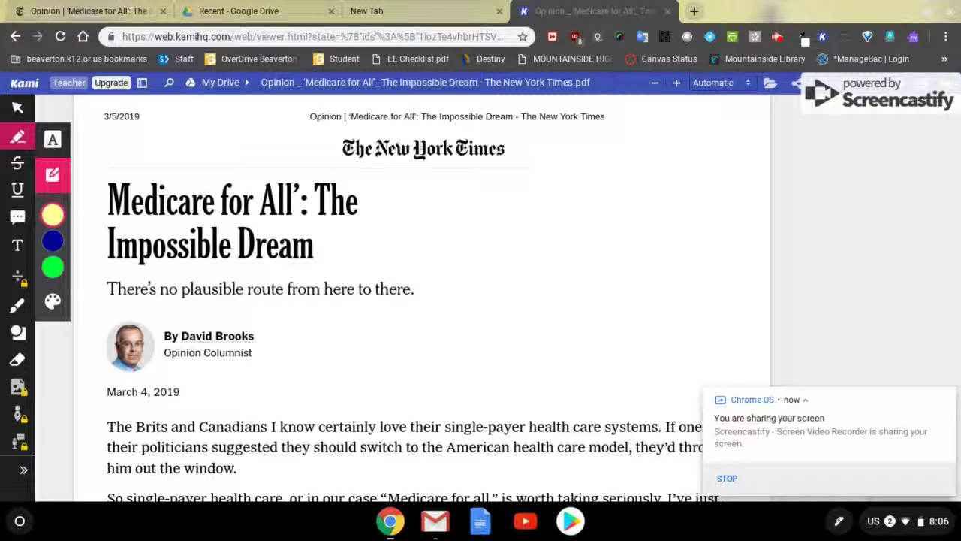
# - Draw a vertical yellow freehand highlight in the blank space to the right of the article's headline
pyautogui.moveTo(664, 154); pyautogui.dragTo(659, 289)
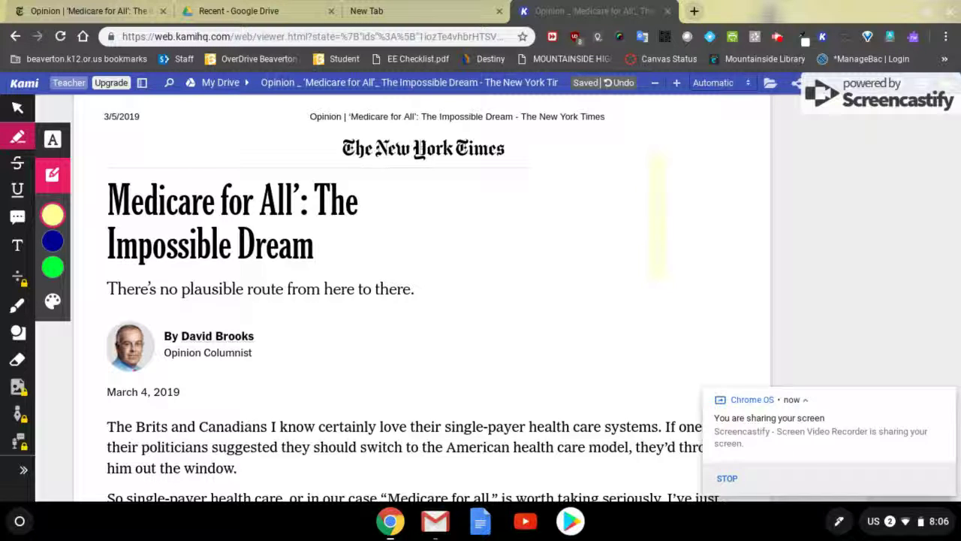